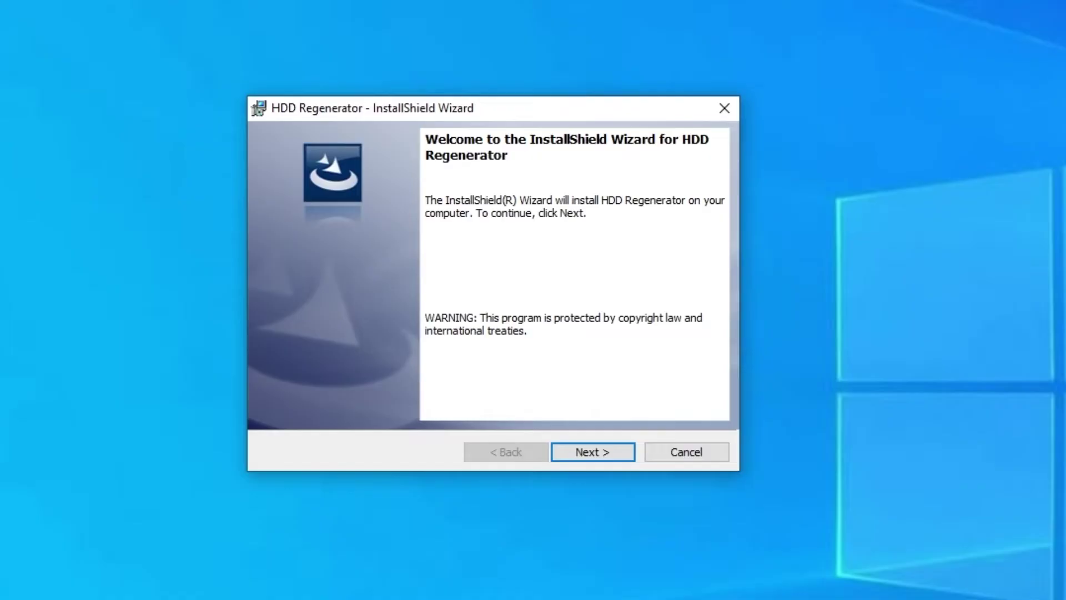
Accept the HDD Regenerator license, install it, and enable 'Launch the program' at completion
left_click(600, 452)
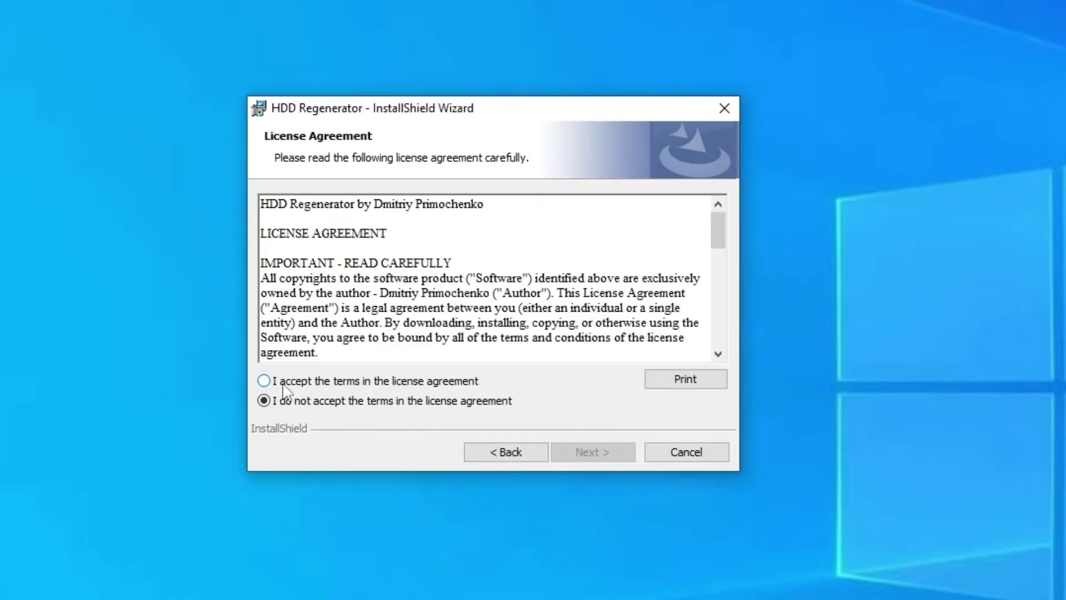
left_click(368, 382)
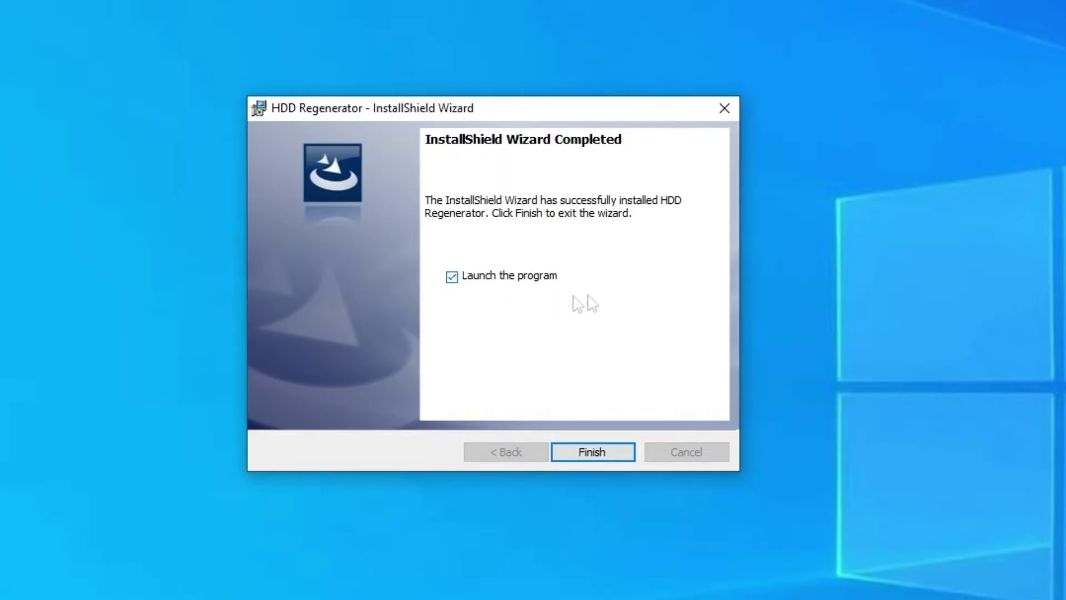
left_click(451, 276)
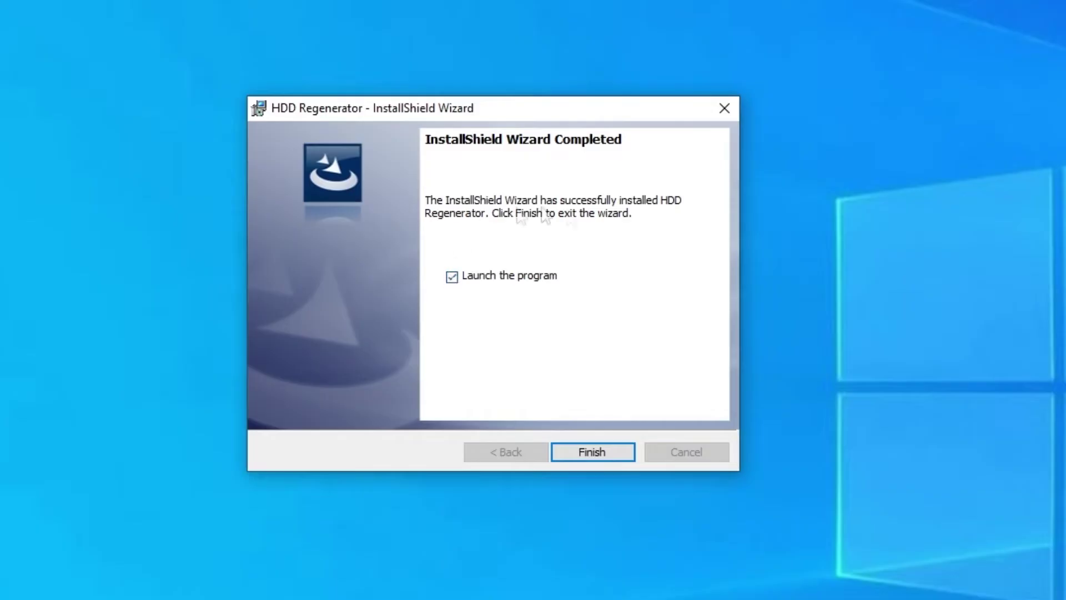
Finish the wizard and open Full Version > Serial Number in HDD Regenerator
left_click(573, 454)
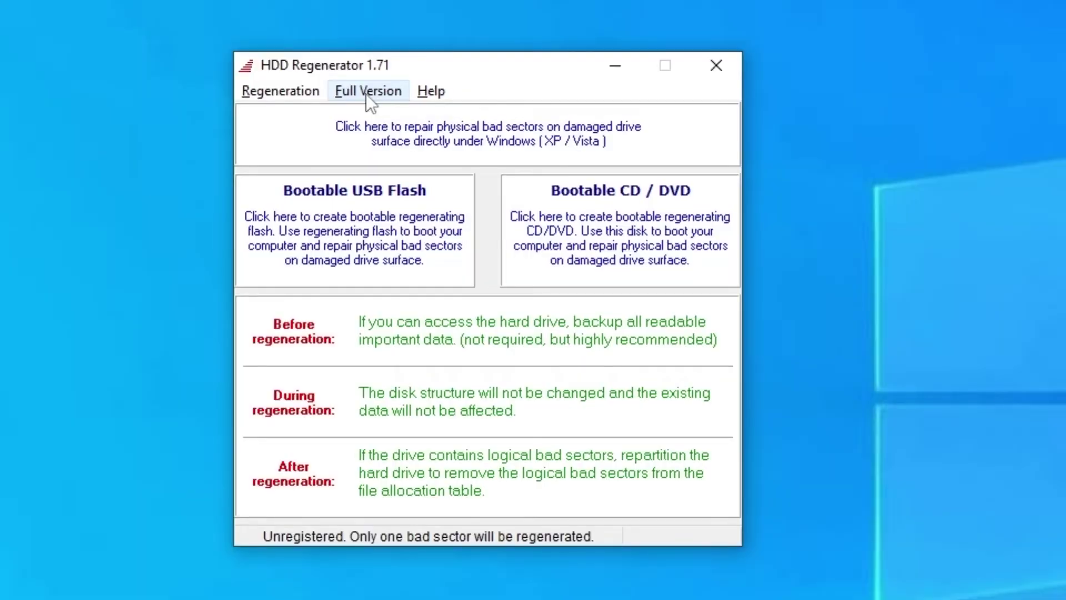
left_click(368, 99)
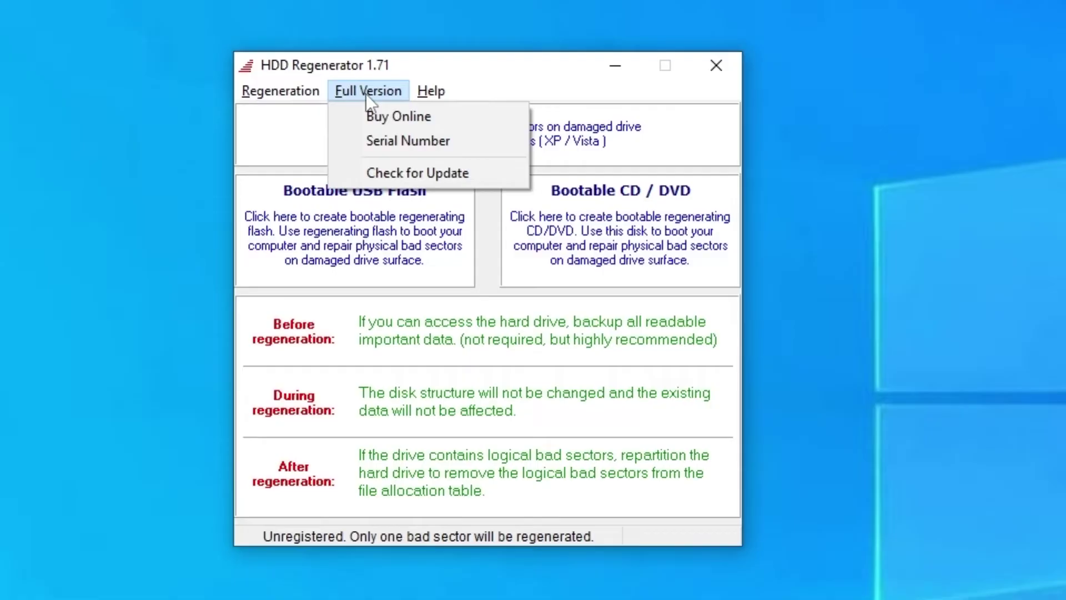
left_click(450, 140)
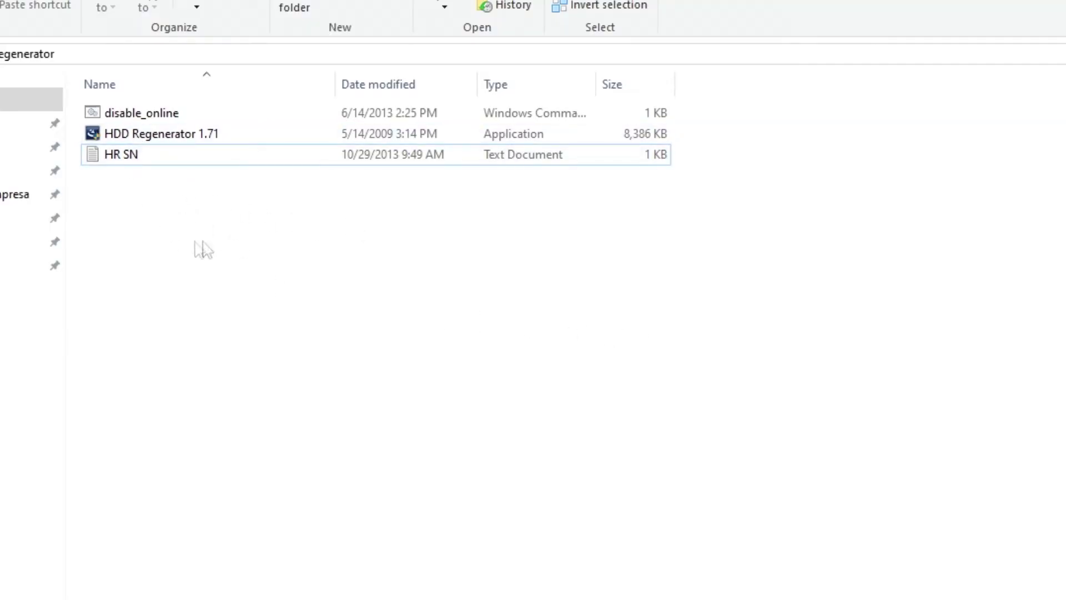
Open the HR SN text document from the folder in Notepad
left_click(108, 161)
mouse_move(121, 155)
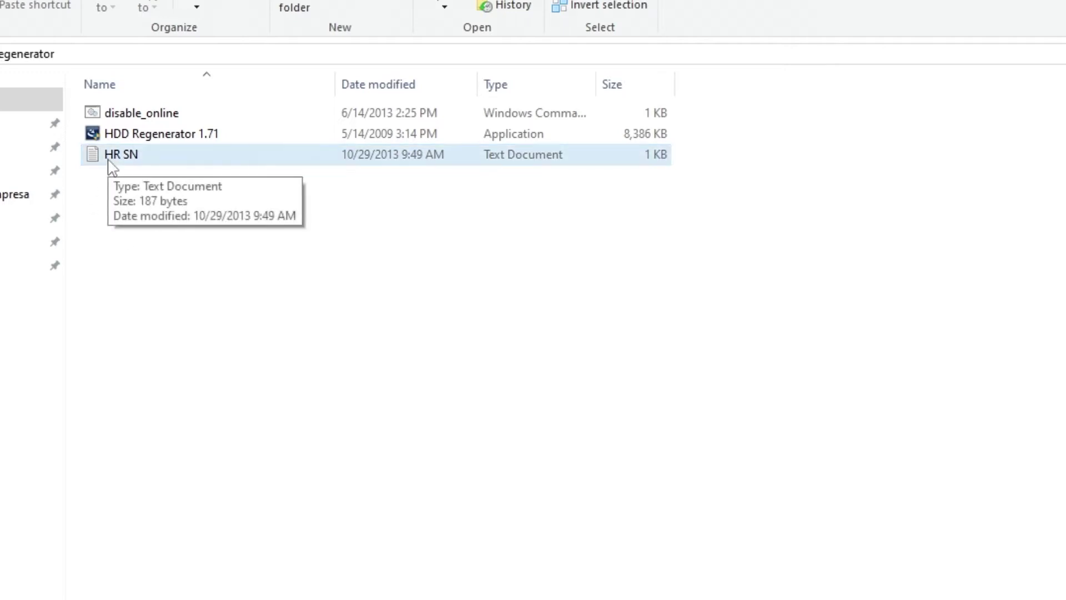
double_click(110, 162)
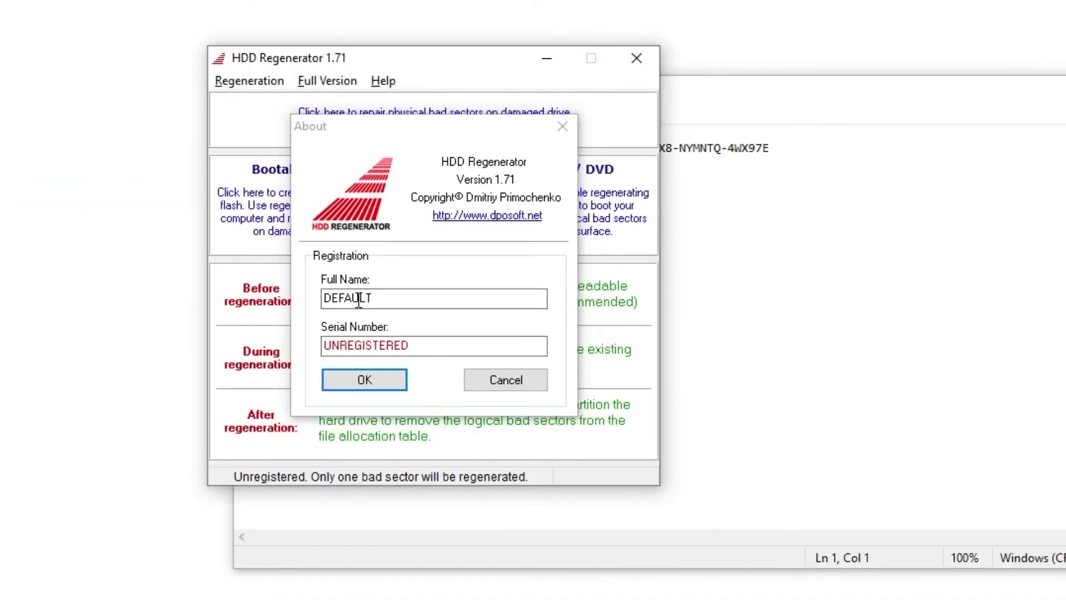
Replace the DEFAULT Full Name with the registration name copied from HR SN
left_click(792, 303)
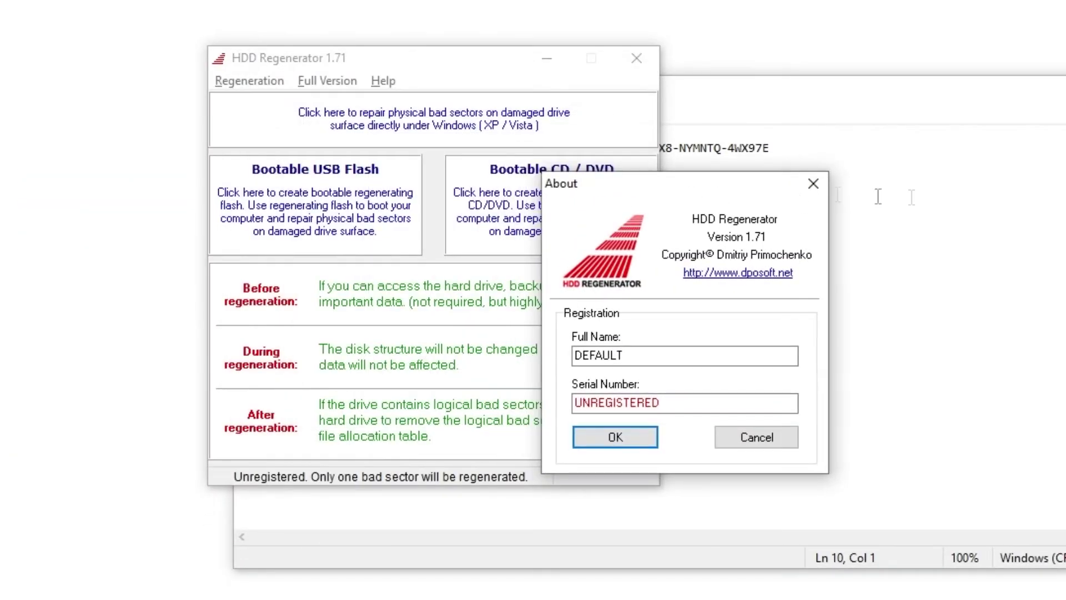
left_click(879, 196)
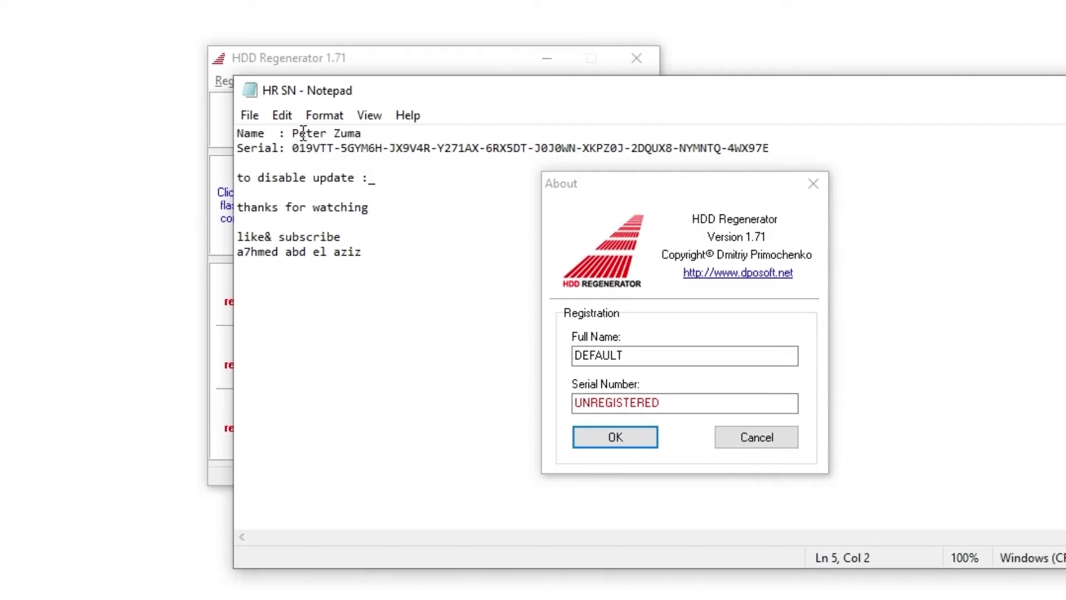
left_click_drag(293, 135, 381, 133)
key("ctrl+c")
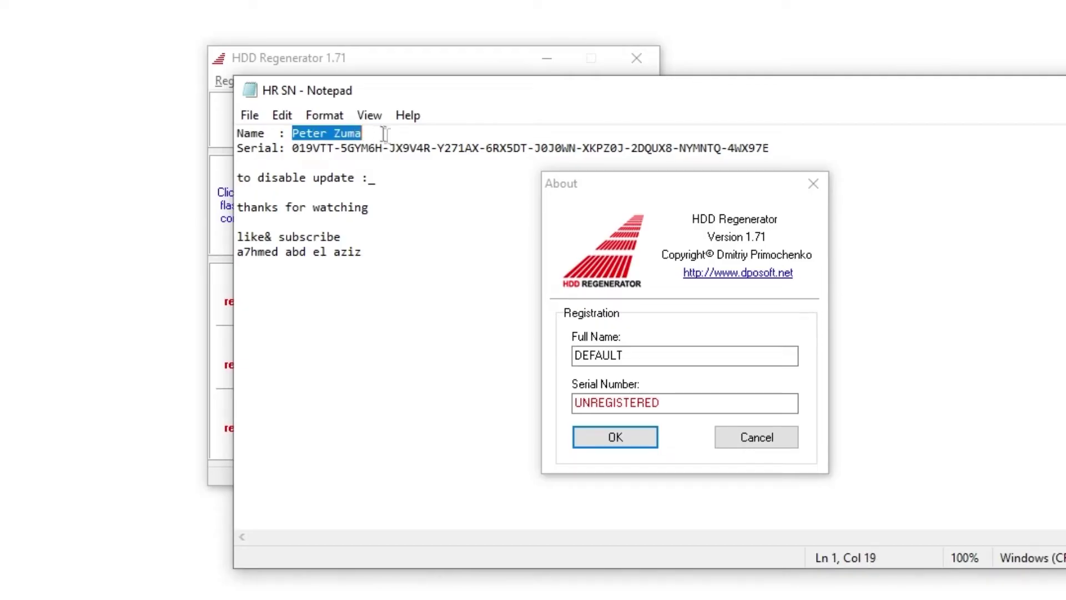
double_click(663, 356)
key("BackSpace")
key("ctrl+v")
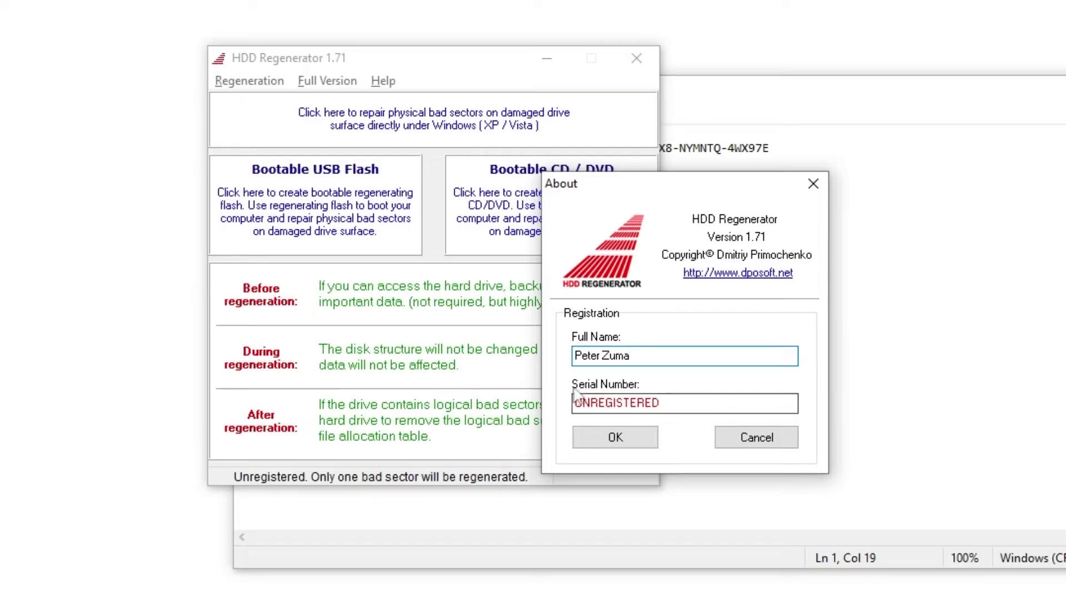
Paste the serial number from HR SN into Serial Number, confirm, and acknowledge the notice
left_click(931, 374)
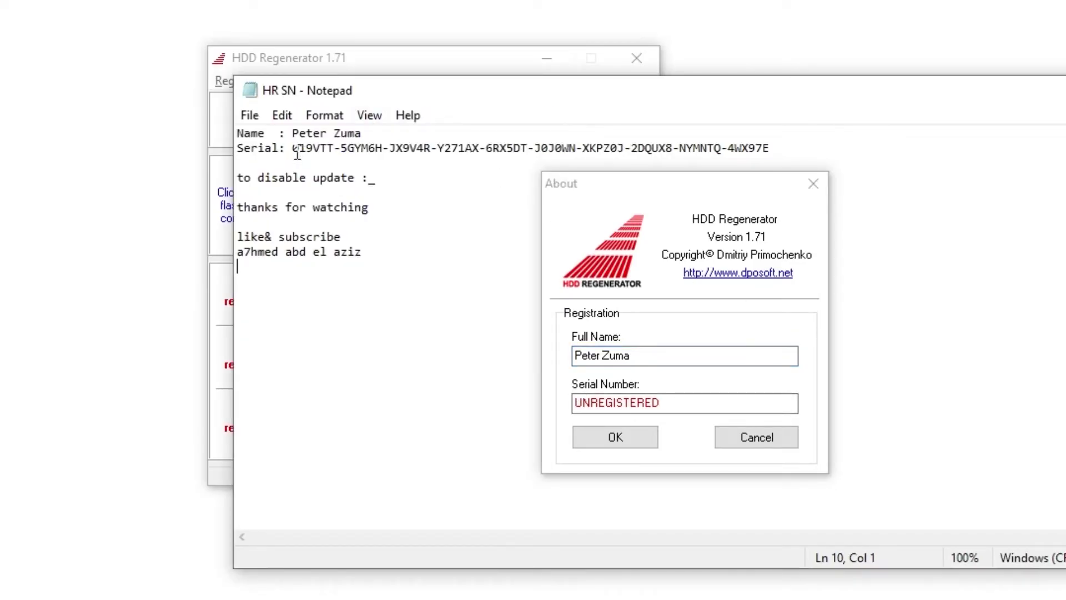
left_click_drag(293, 149, 786, 147)
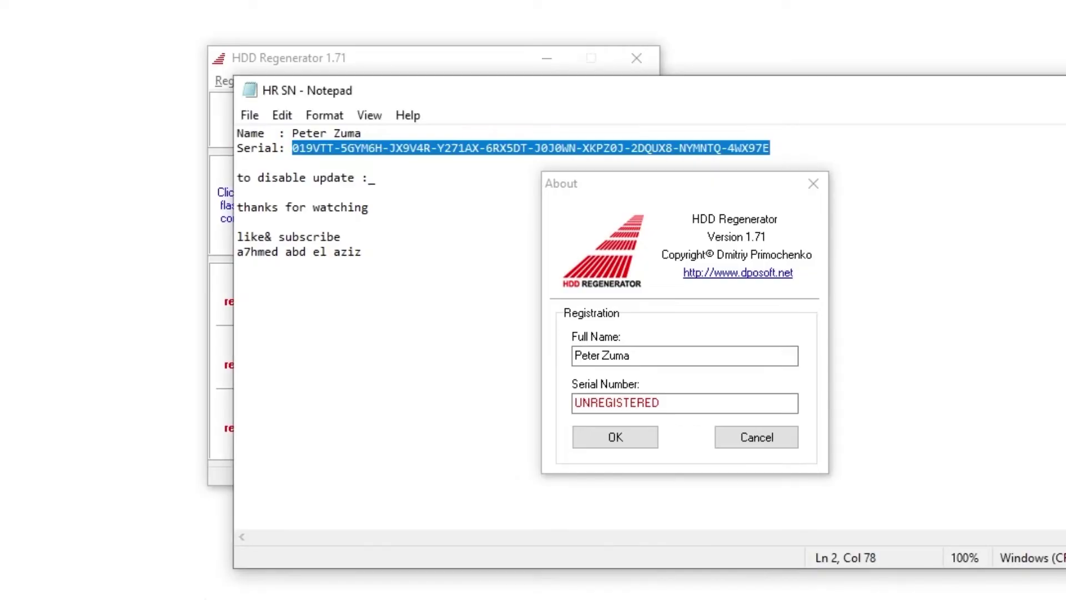
left_click(662, 401)
key("ctrl+v")
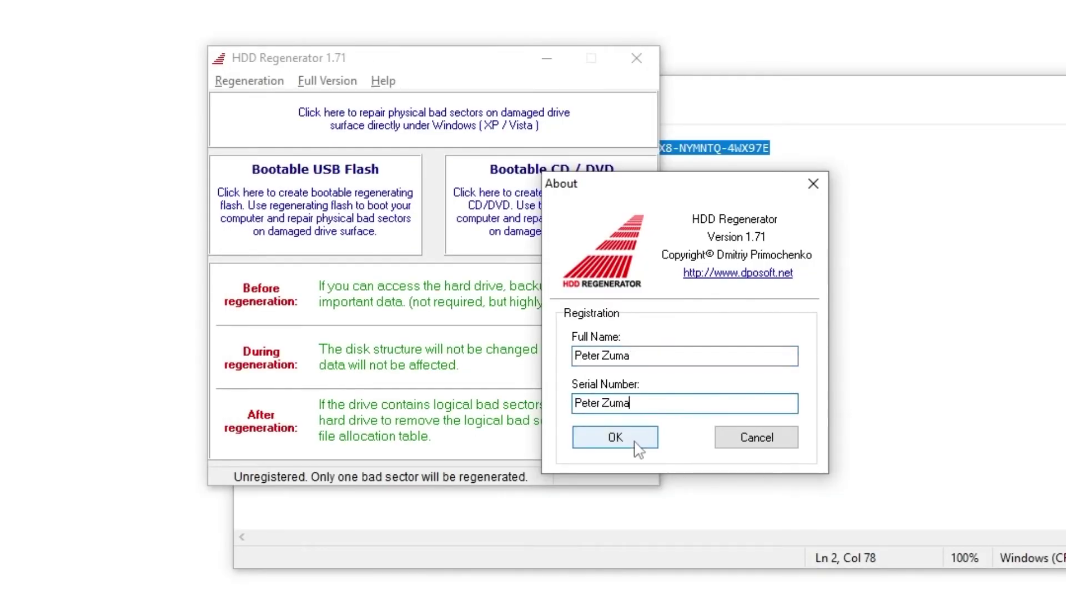
key("BackSpace")
key("BackSpace")
key("BackSpace")
right_click(757, 158)
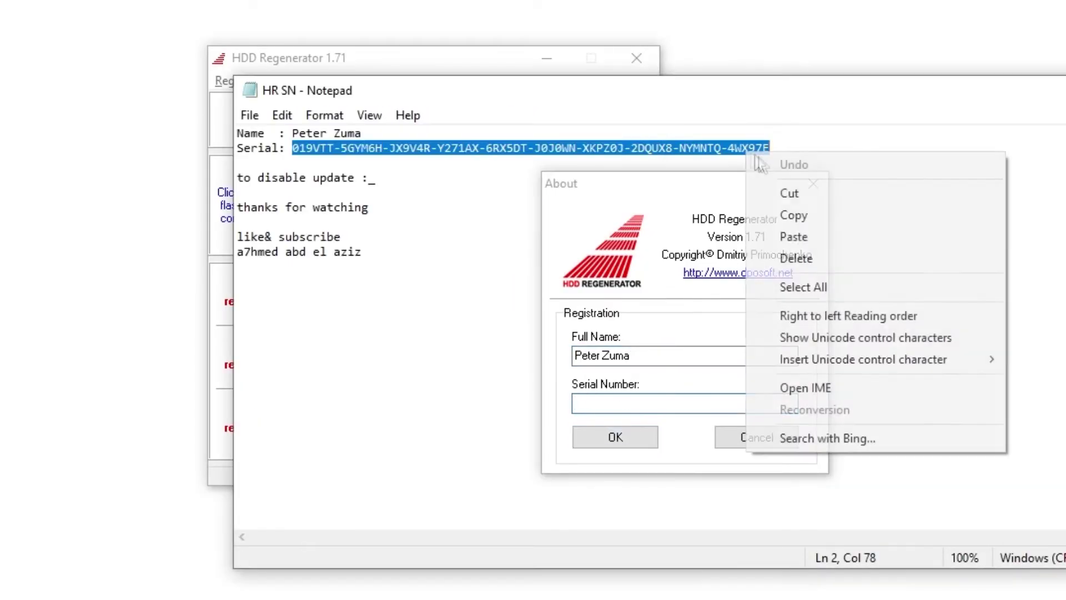
left_click(792, 215)
left_click(647, 400)
key("ctrl+v")
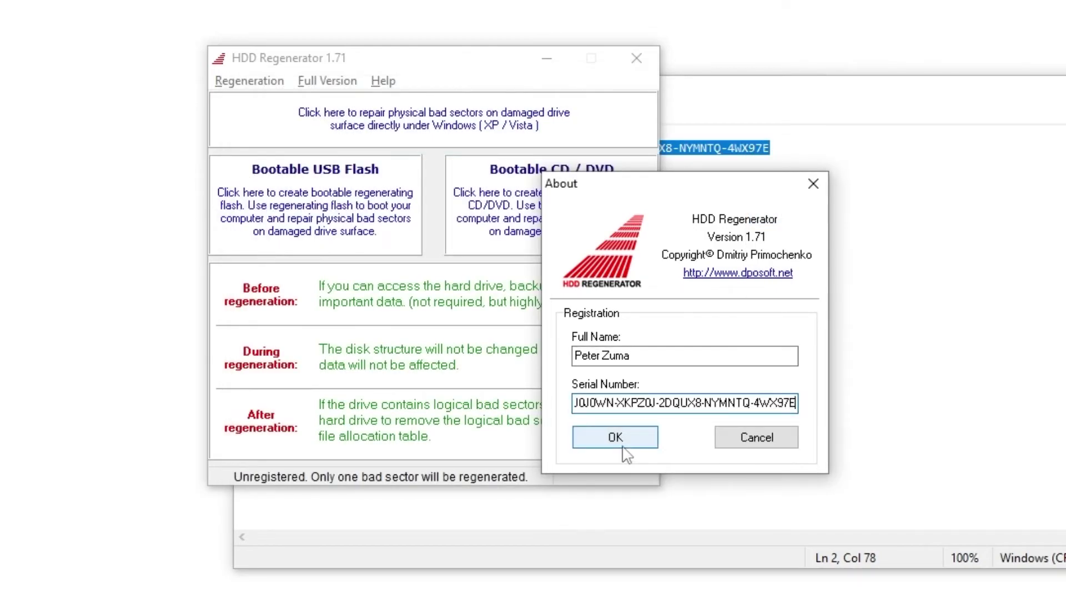
left_click(623, 445)
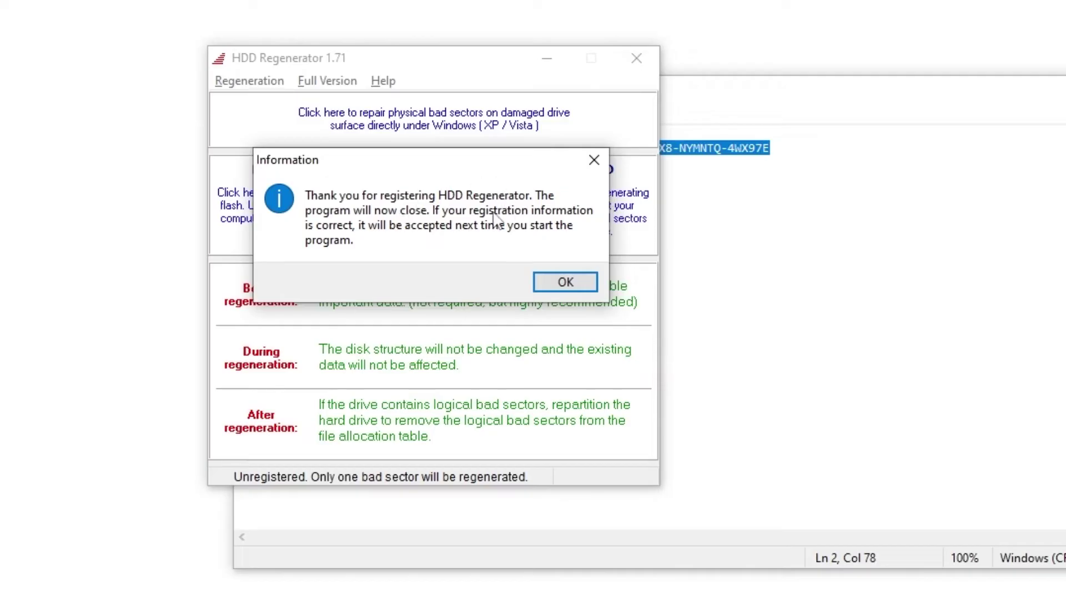
left_click(573, 287)
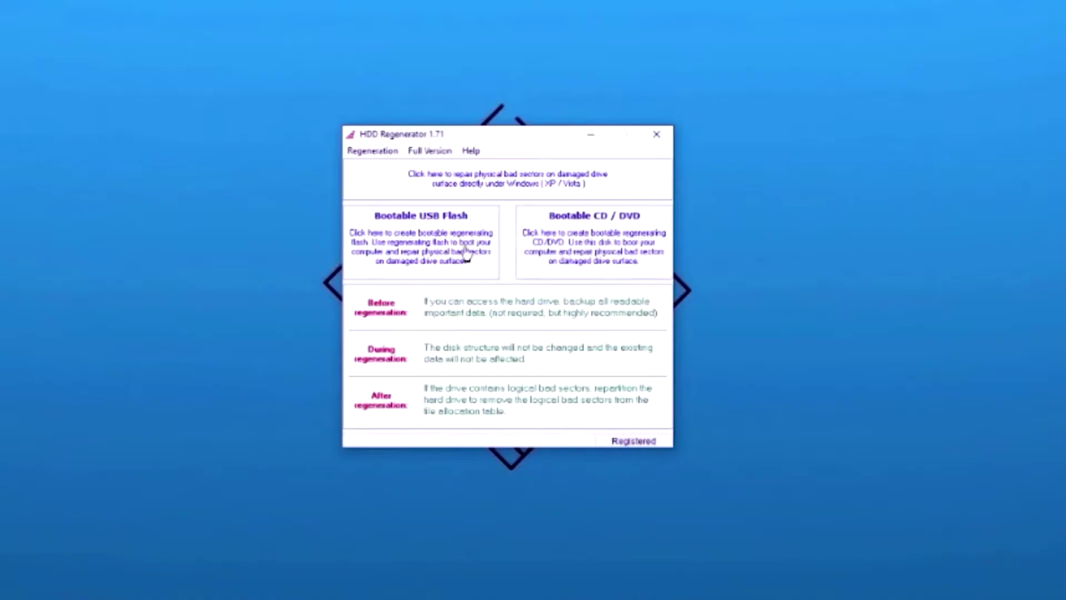
Choose repair under Windows and select the 29 Gb ASMT 2115 USB drive
left_click(445, 252)
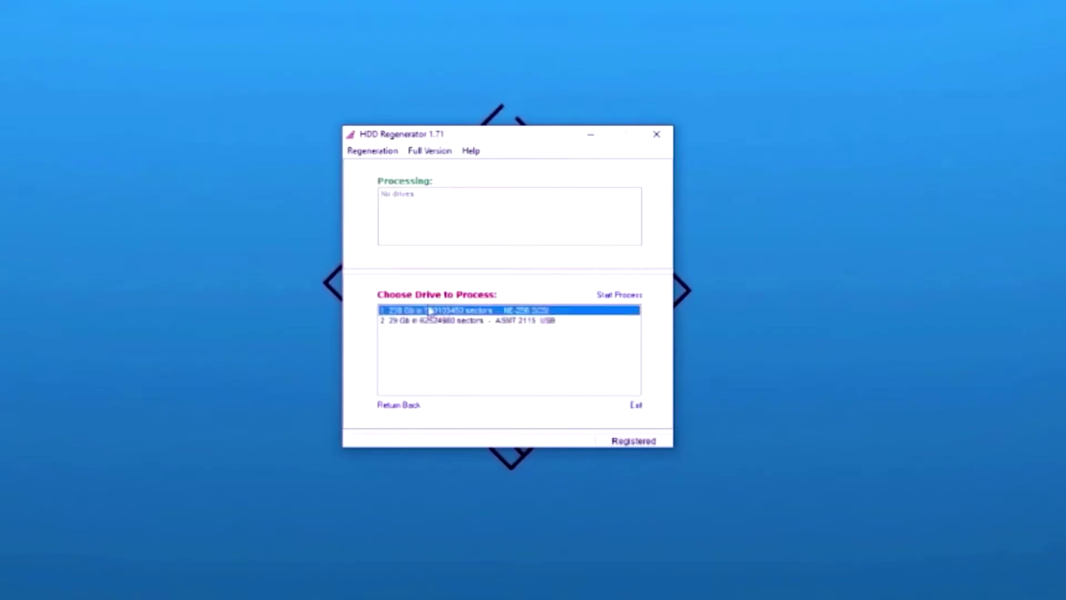
left_click(443, 322)
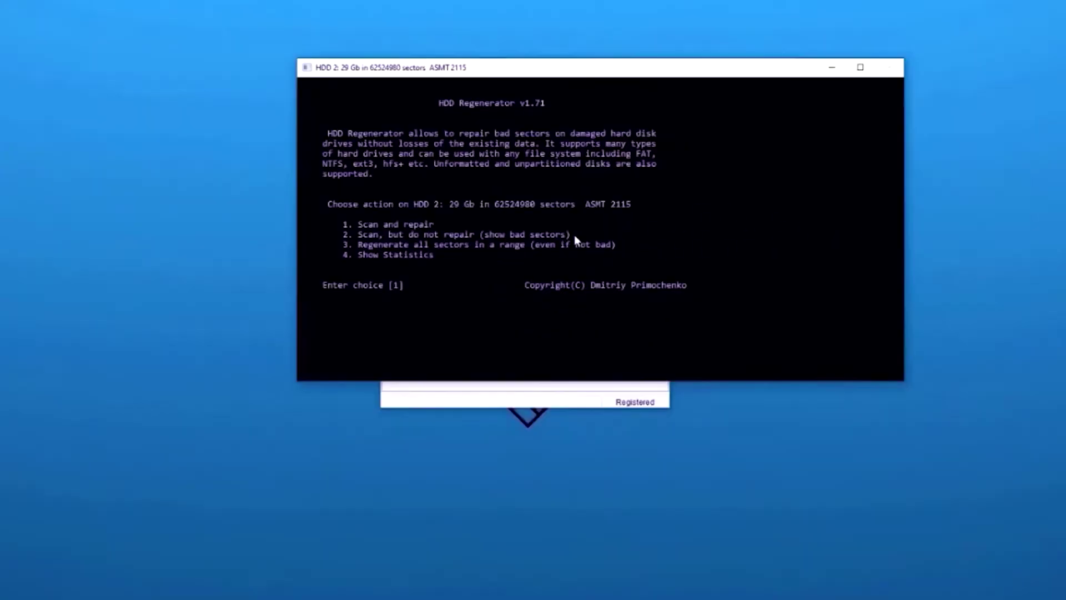
Choose the scan-and-repair option in the regeneration console
key("3")
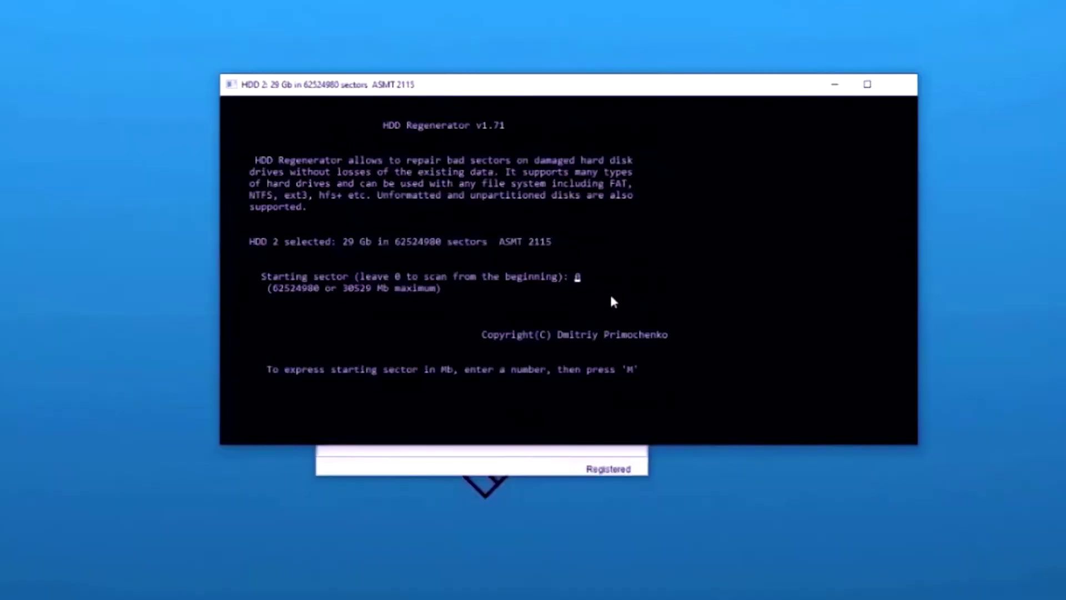
Start scanning and repairing the 29 GB drive from starting sector 0
key("Return")
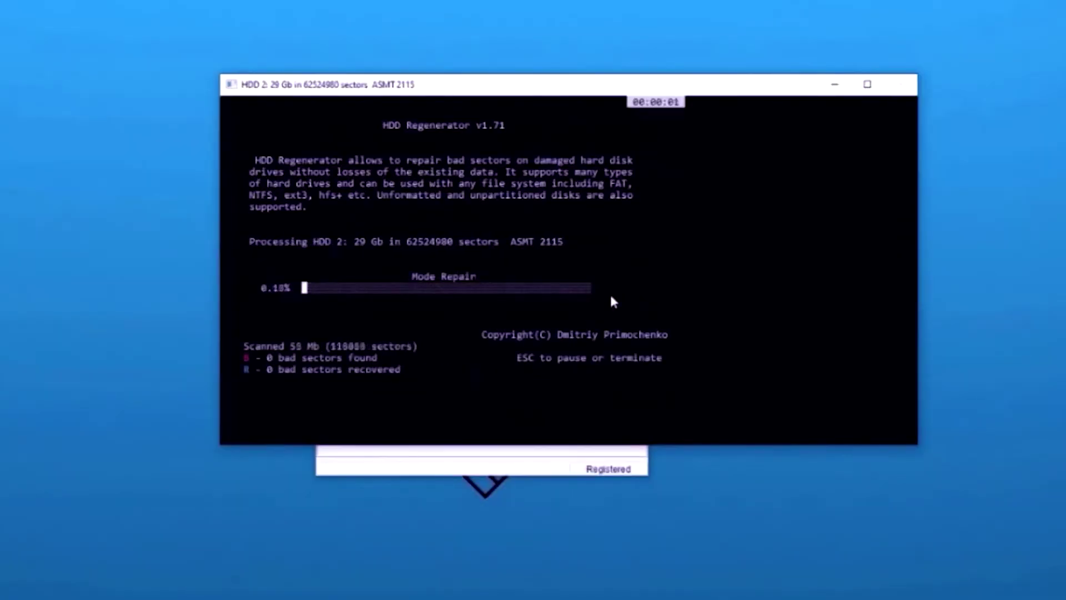